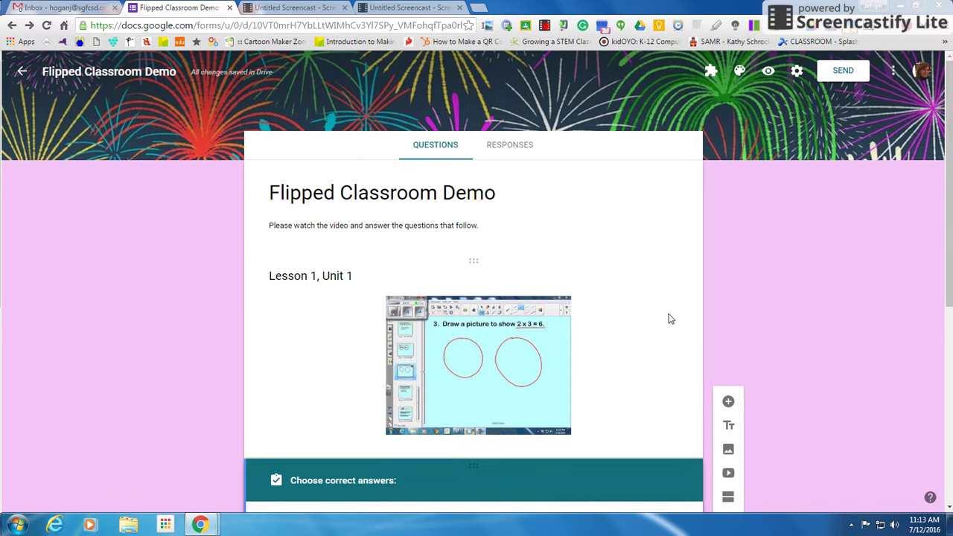
Copy the shortened share link of the Flipped Classroom Demo form.
{"action": "scroll", "coordinate": [668, 319], "scroll_direction": "down", "scroll_amount": 3}
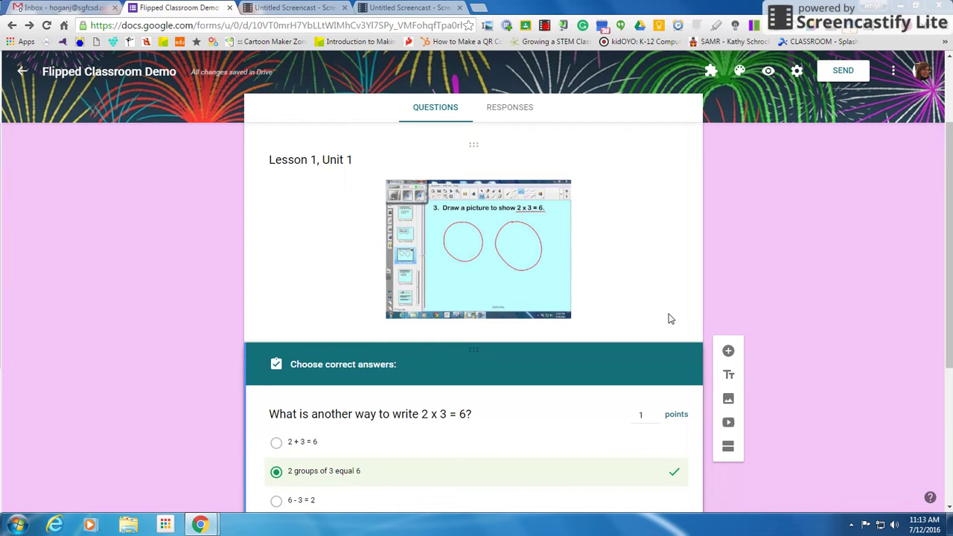
{"action": "scroll", "coordinate": [669, 319], "scroll_direction": "up", "scroll_amount": 3}
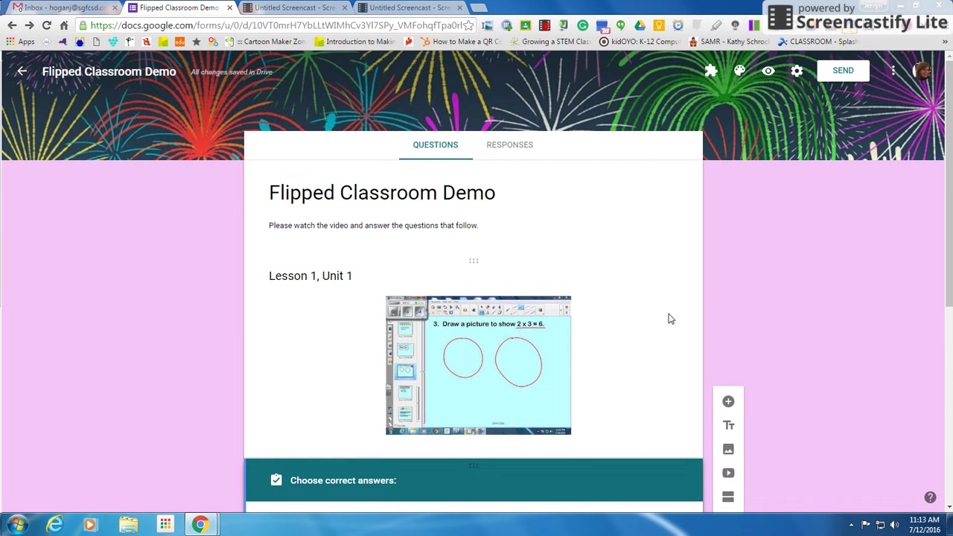
{"action": "left_click", "coordinate": [844, 71]}
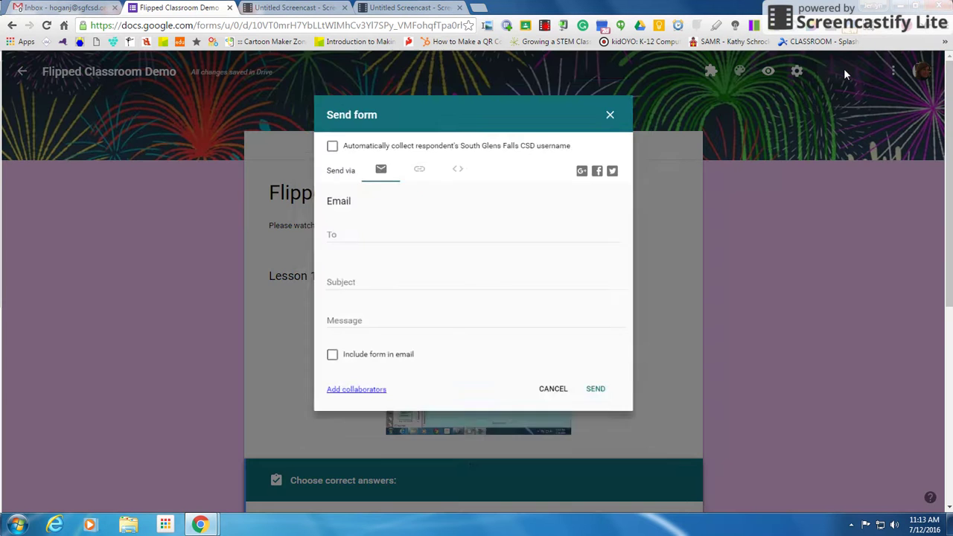
{"action": "left_click", "coordinate": [413, 164]}
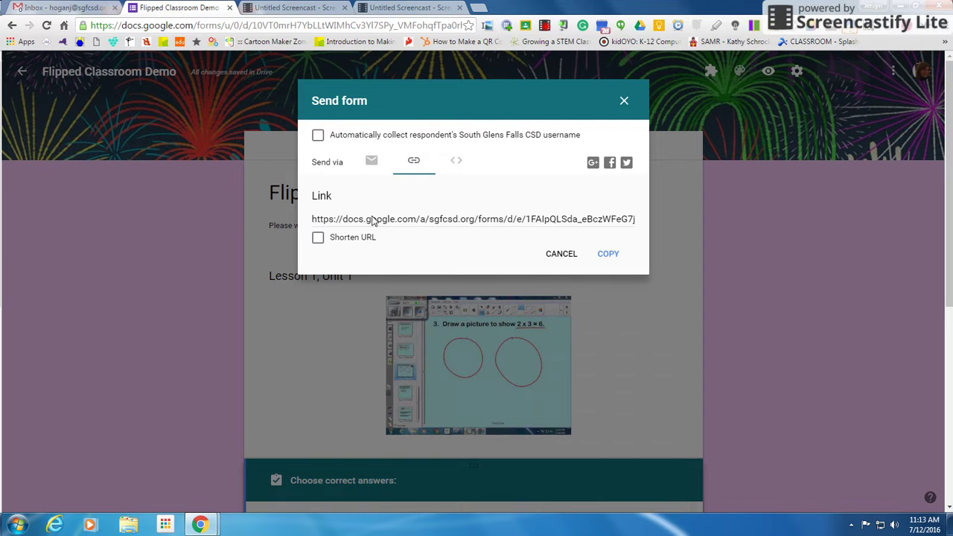
{"action": "left_click", "coordinate": [318, 238]}
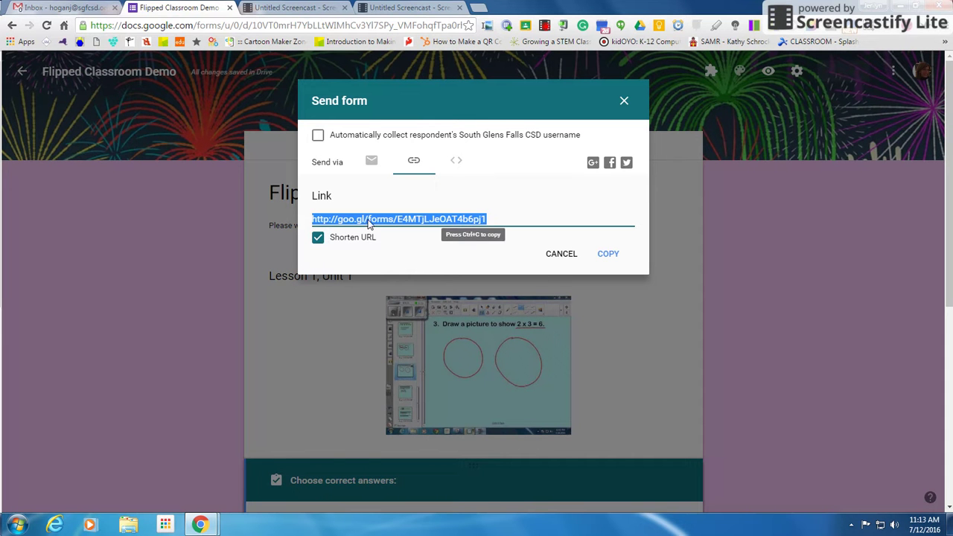
{"action": "left_click", "coordinate": [606, 256]}
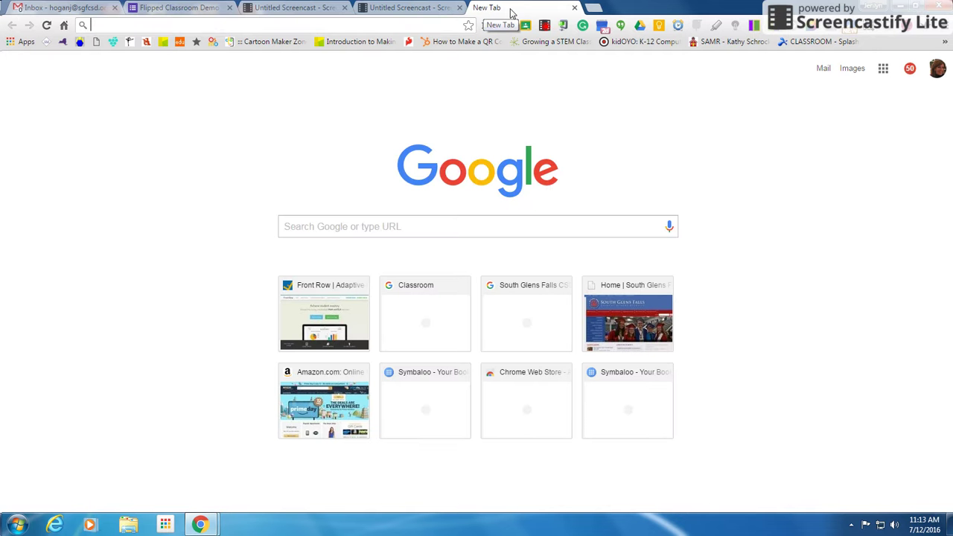
Search the web for "google classroom", switch to Google Classroom and open the Demo Classroom class.
{"action": "left_click", "coordinate": [884, 71]}
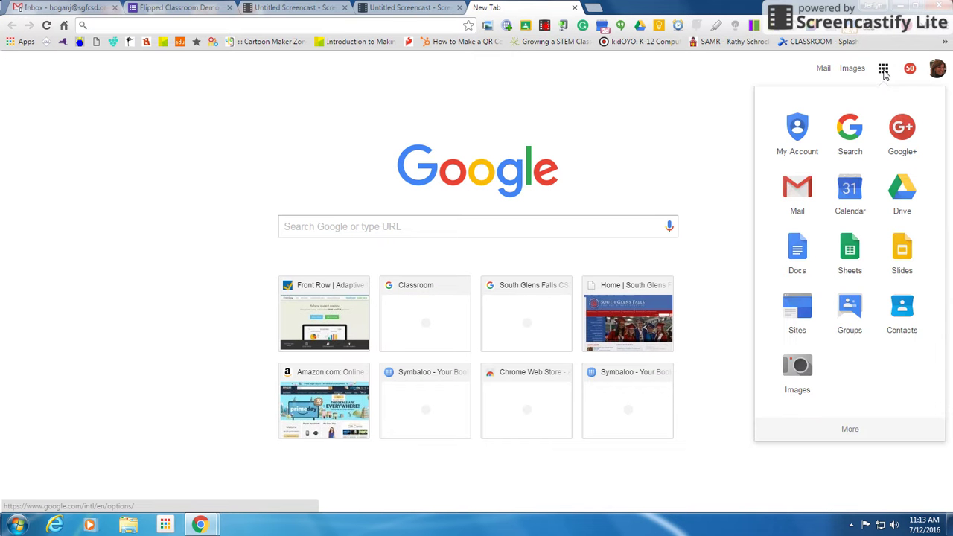
{"action": "left_click", "coordinate": [850, 429]}
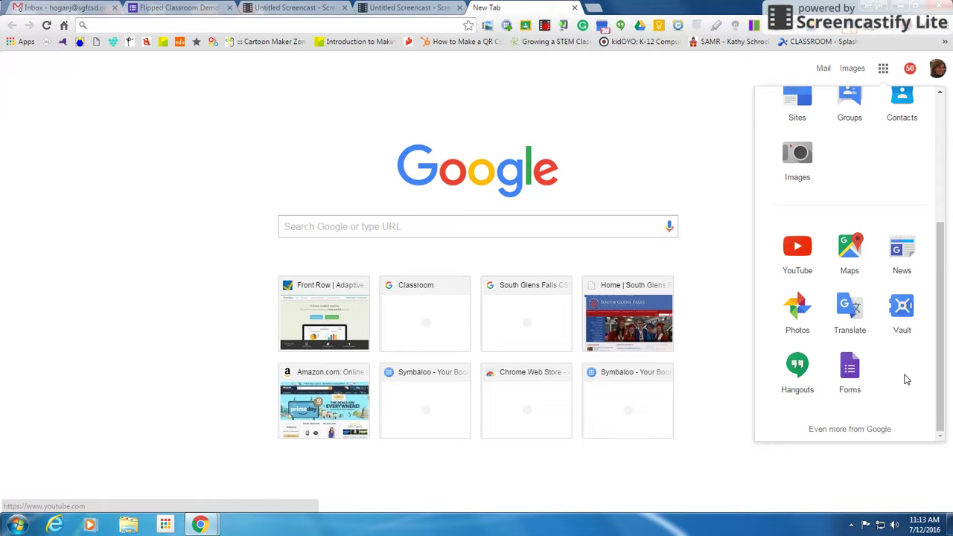
{"action": "left_click", "coordinate": [121, 25]}
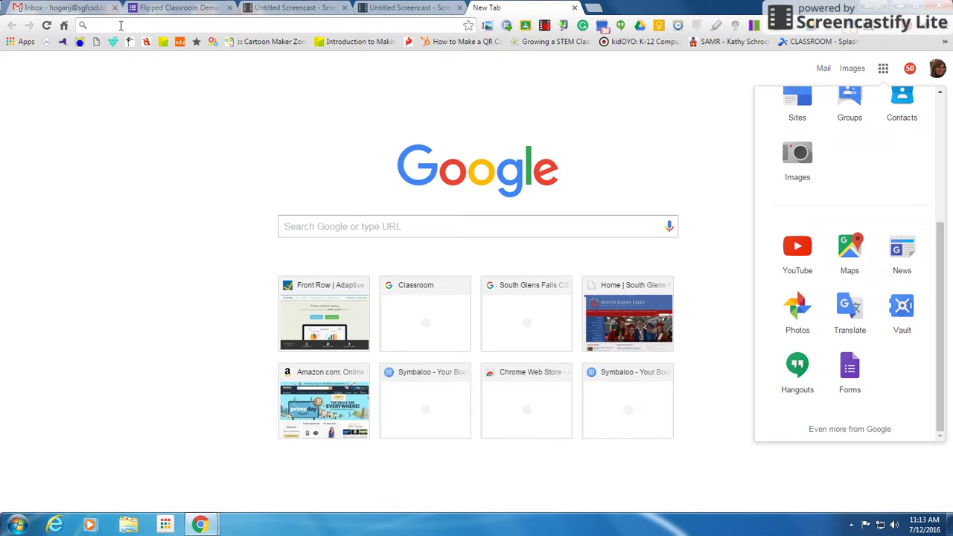
{"action": "type", "text": "google clas"}
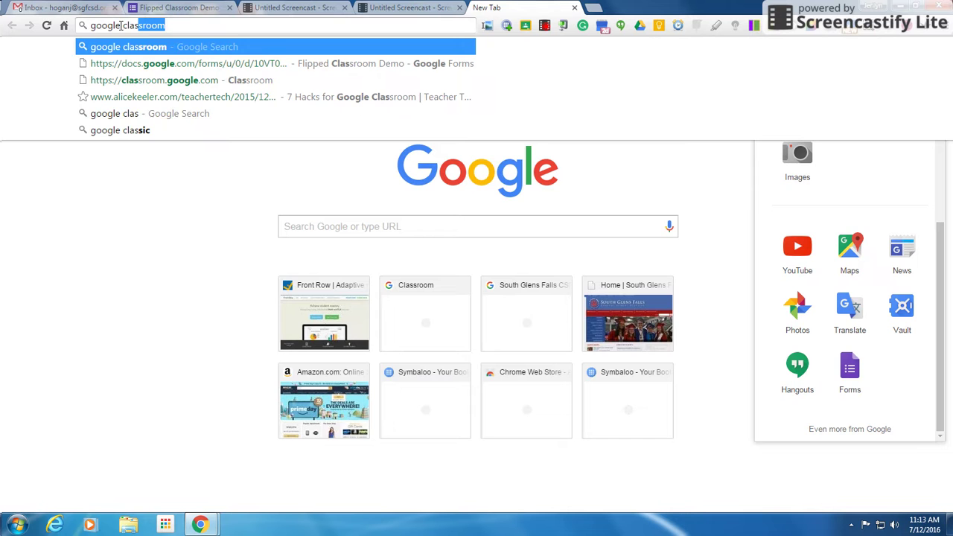
{"action": "type", "text": "s"}
{"action": "key", "text": "Return"}
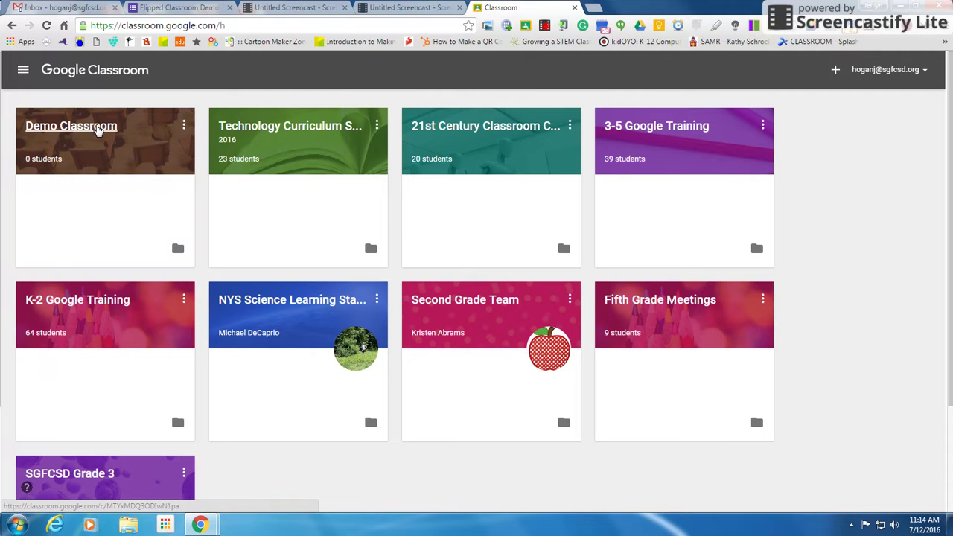
{"action": "left_click", "coordinate": [97, 128]}
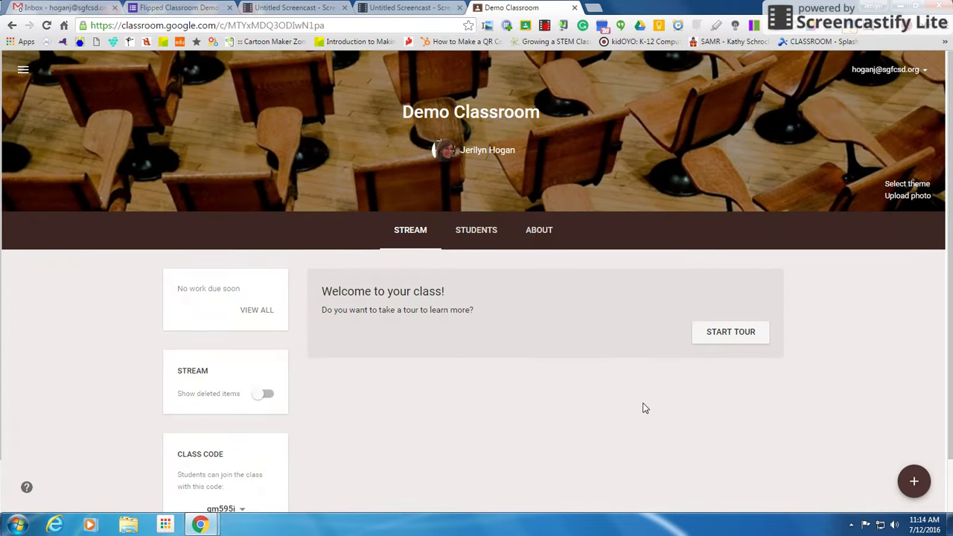
Create an assignment in Demo Classroom titled "Lesson 1, Unit 1".
{"action": "mouse_move", "coordinate": [915, 483]}
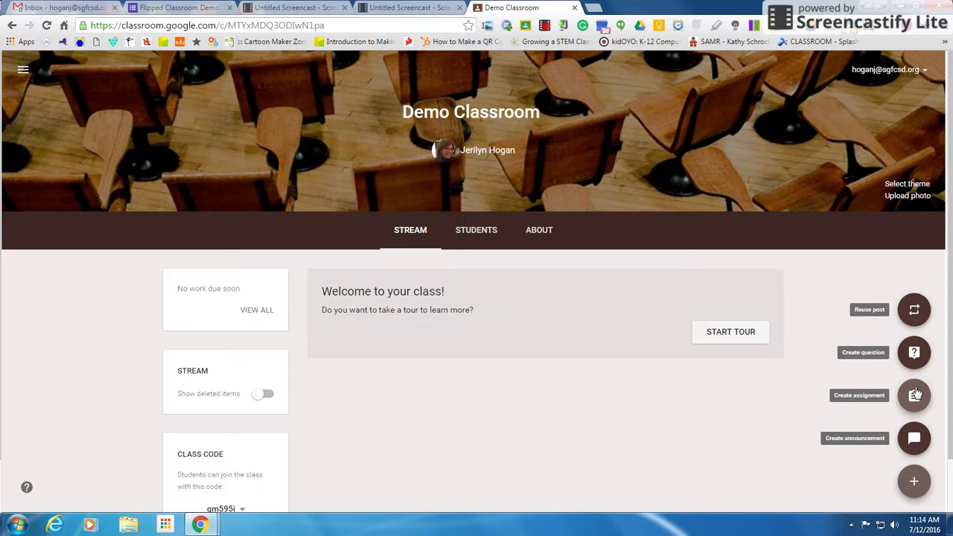
{"action": "left_click", "coordinate": [914, 395]}
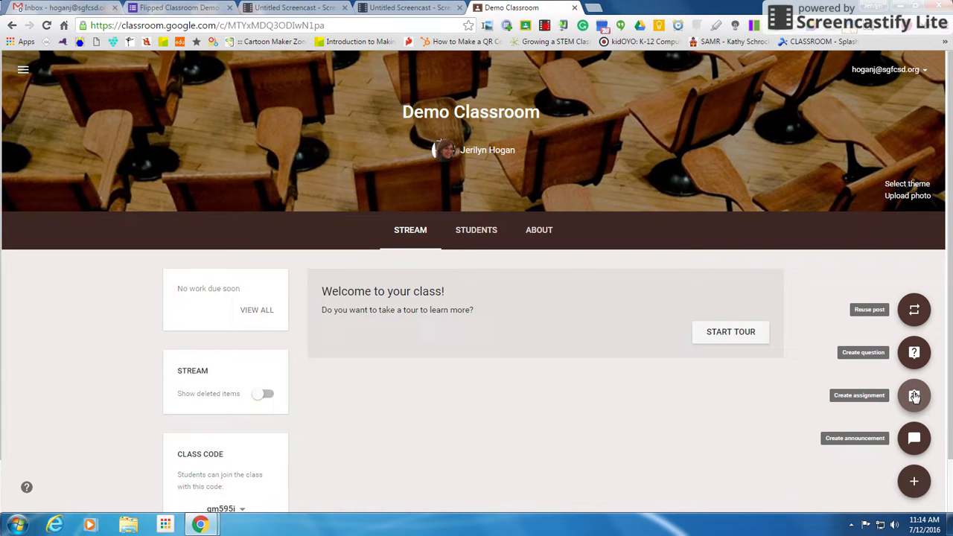
{"action": "left_click", "coordinate": [265, 242]}
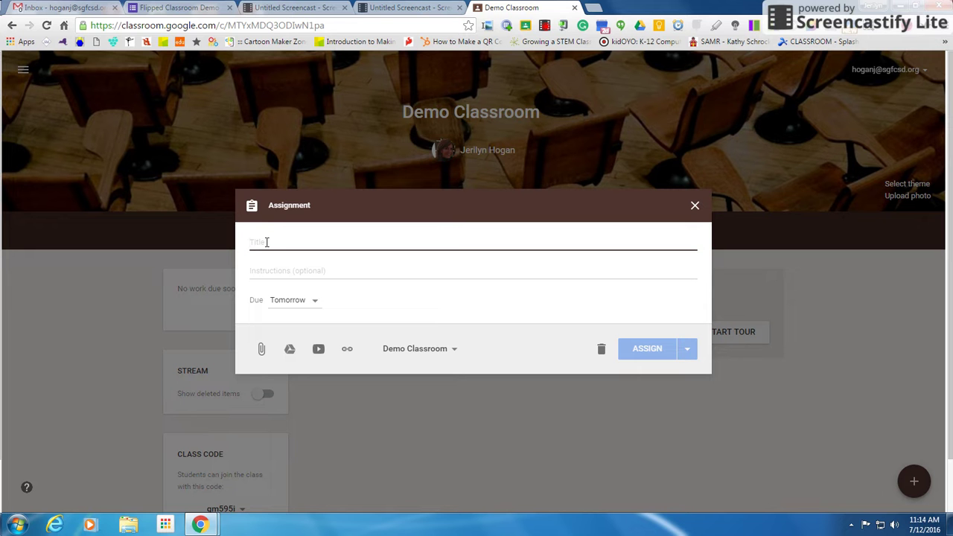
{"action": "type", "text": "Lesson "}
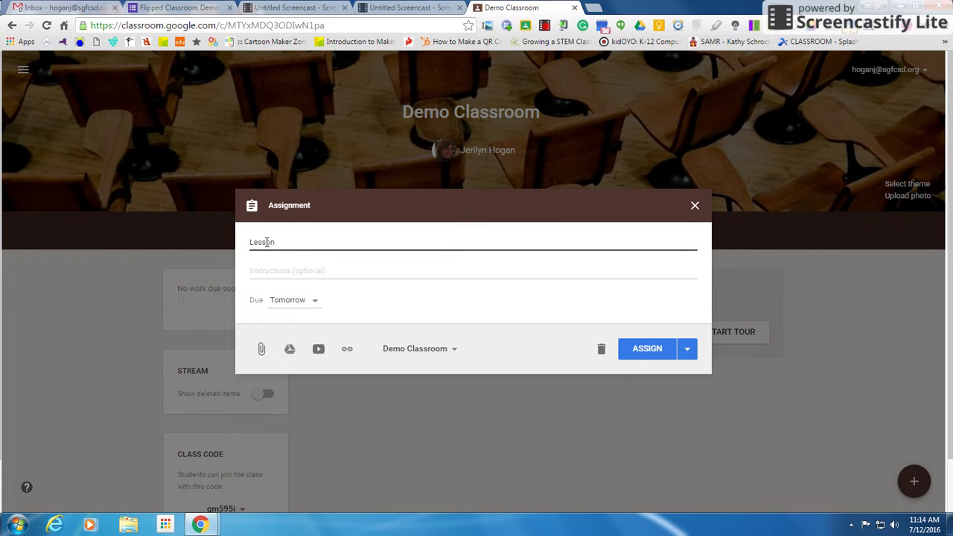
{"action": "type", "text": "1, Unit 1"}
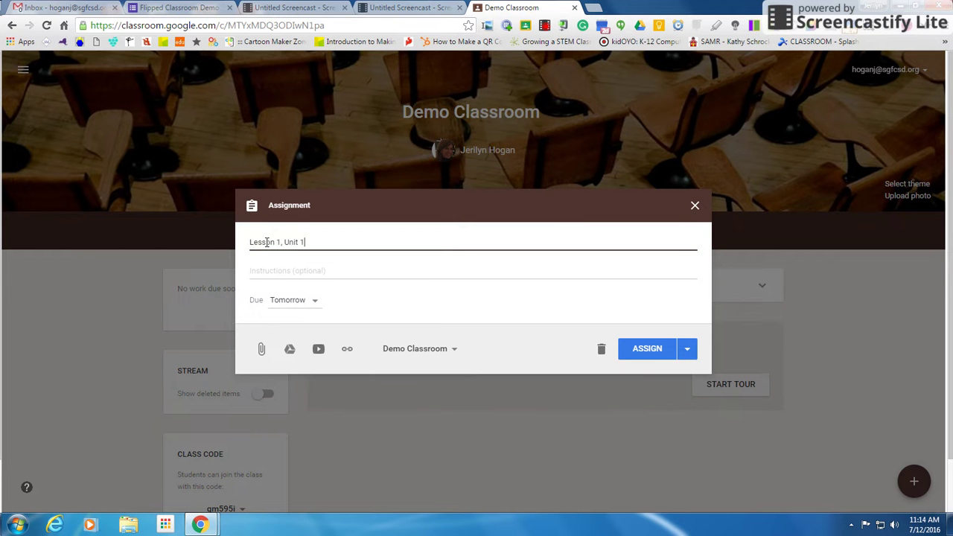
Enter the assignment instructions "Watch the video and answer the questions as tonight's homework.".
{"action": "left_click", "coordinate": [260, 271]}
{"action": "type", "text": "W"}
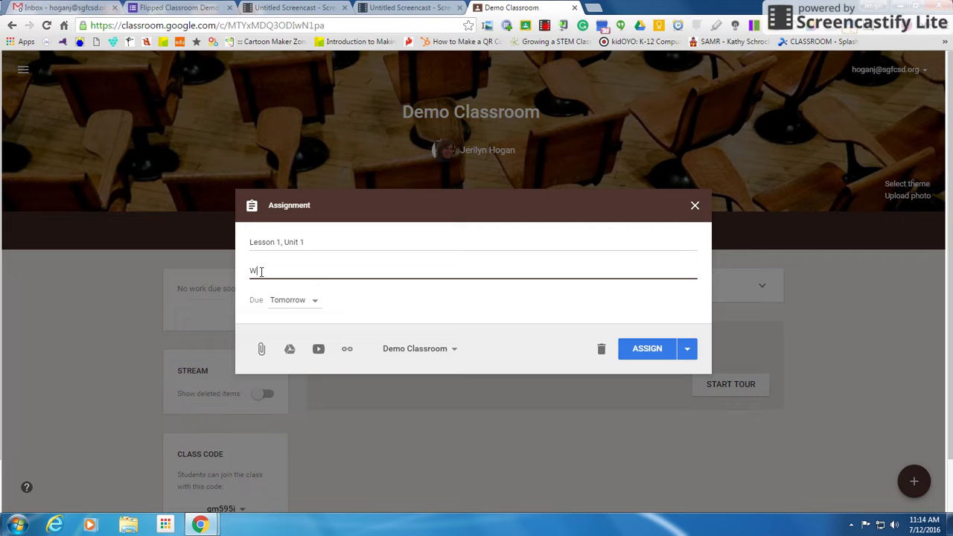
{"action": "type", "text": "atch the video adn"}
{"action": "key", "text": "BackSpace"}
{"action": "key", "text": "BackSpace"}
{"action": "key", "text": "BackSpace"}
{"action": "type", "text": "nd"}
{"action": "key", "text": "BackSpace"}
{"action": "key", "text": "BackSpace"}
{"action": "type", "text": "d answer the questions as"}
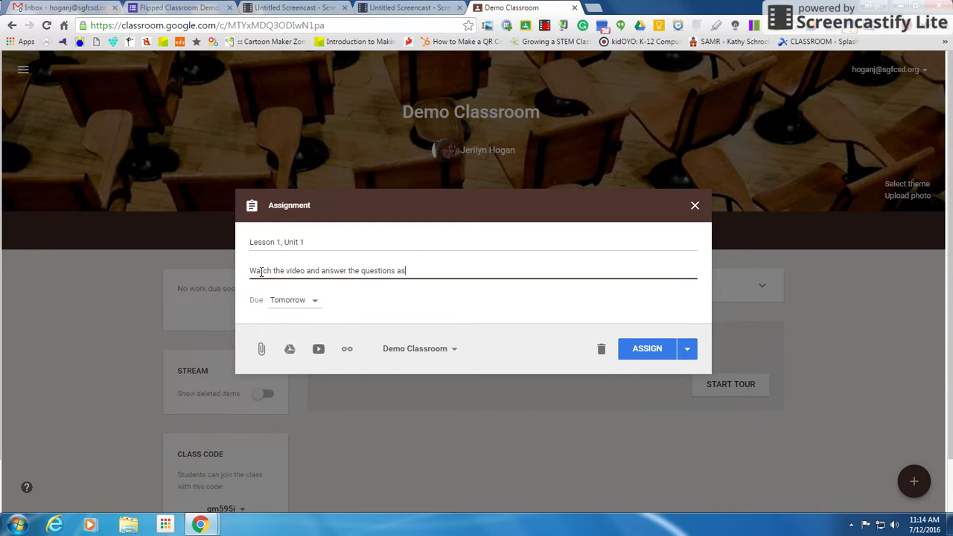
{"action": "type", "text": " tonight's homework"}
{"action": "key", "text": "BackSpace"}
{"action": "key", "text": "BackSpace"}
{"action": "key", "text": "BackSpace"}
{"action": "key", "text": "BackSpace"}
{"action": "key", "text": "BackSpace"}
{"action": "type", "text": "ework."}
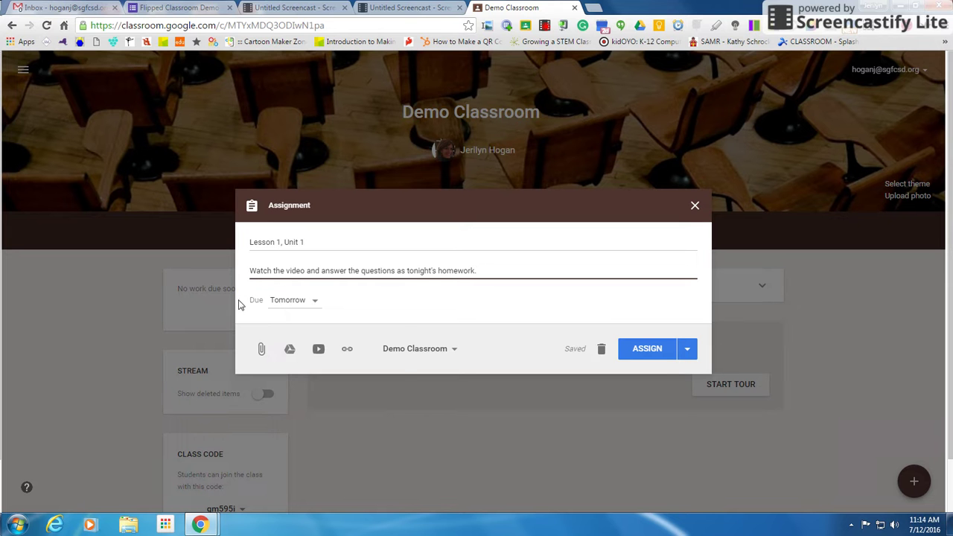
Check the assignment's due date and time options, keeping tomorrow, and attach the copied form link.
{"action": "left_click", "coordinate": [313, 307]}
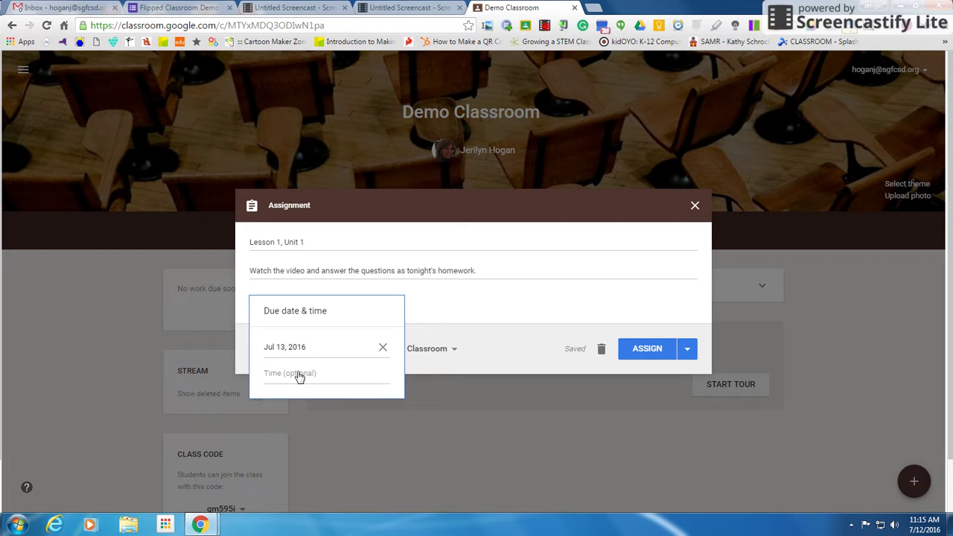
{"action": "left_click", "coordinate": [559, 299]}
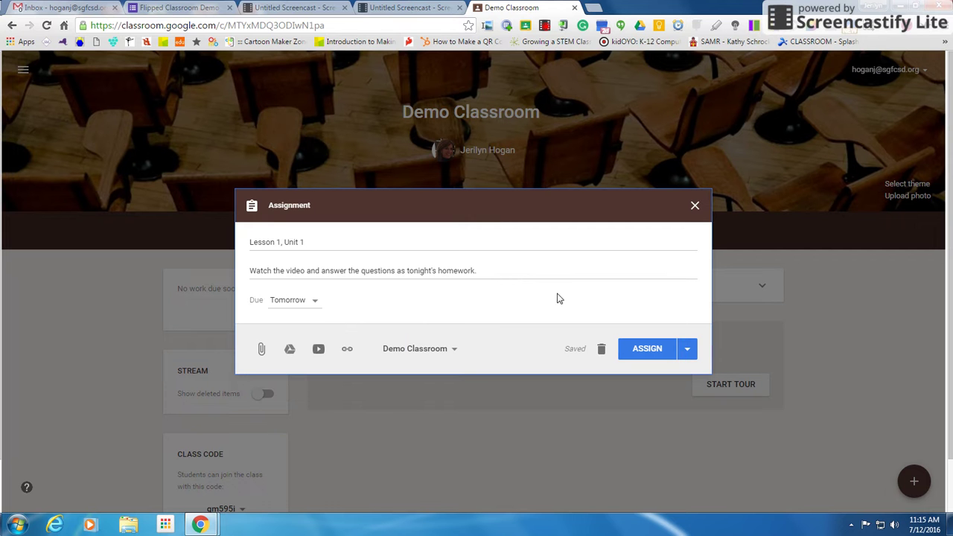
{"action": "left_click", "coordinate": [348, 350]}
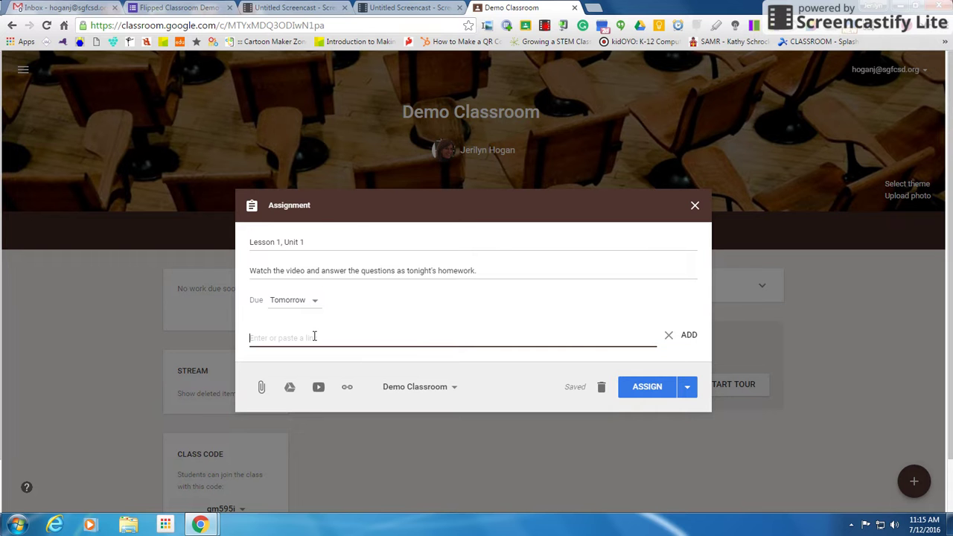
{"action": "right_click", "coordinate": [314, 337]}
{"action": "left_click", "coordinate": [346, 214]}
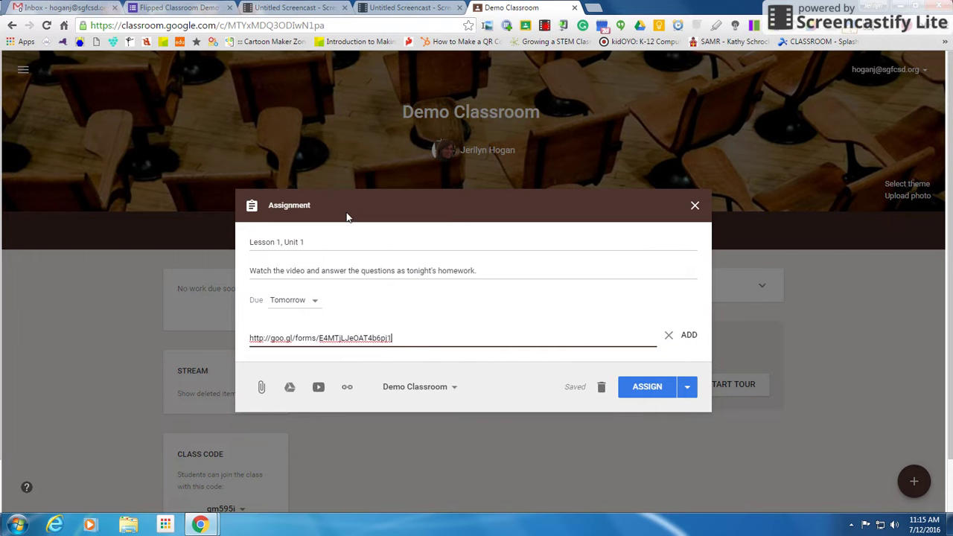
{"action": "left_click", "coordinate": [687, 335]}
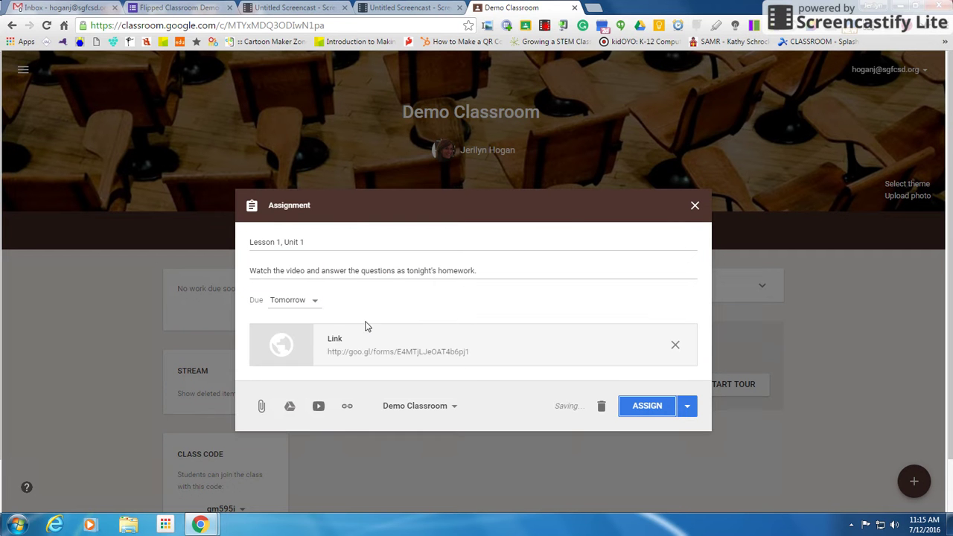
View the list of classes the assignment can be posted to, keeping only Demo Classroom selected.
{"action": "left_click", "coordinate": [452, 409]}
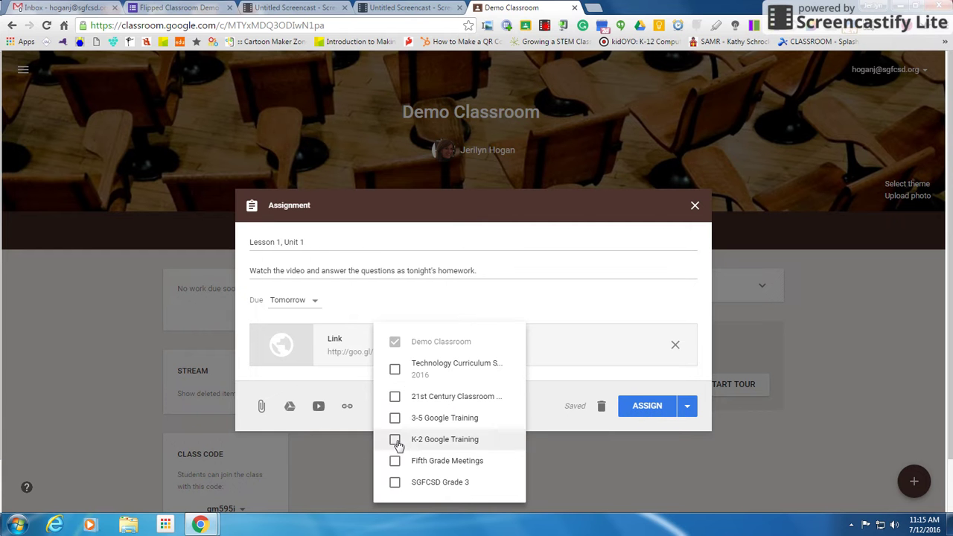
{"action": "scroll", "coordinate": [438, 444], "scroll_direction": "down", "scroll_amount": 1}
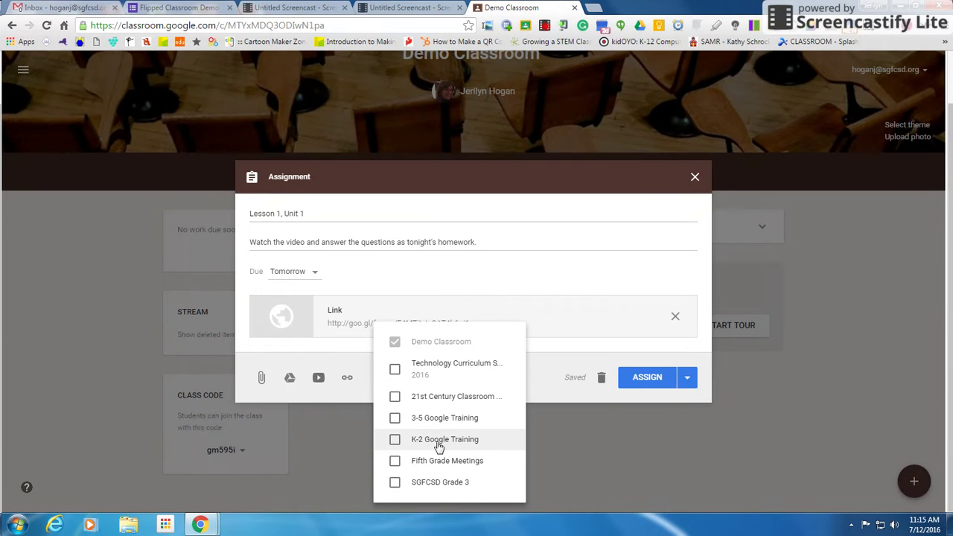
{"action": "scroll", "coordinate": [441, 445], "scroll_direction": "up", "scroll_amount": 1}
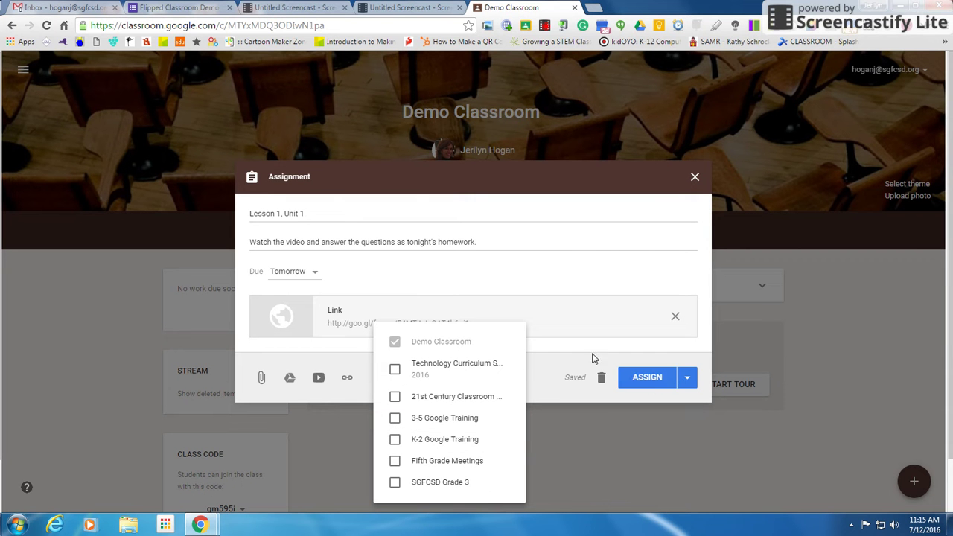
{"action": "left_click", "coordinate": [543, 350]}
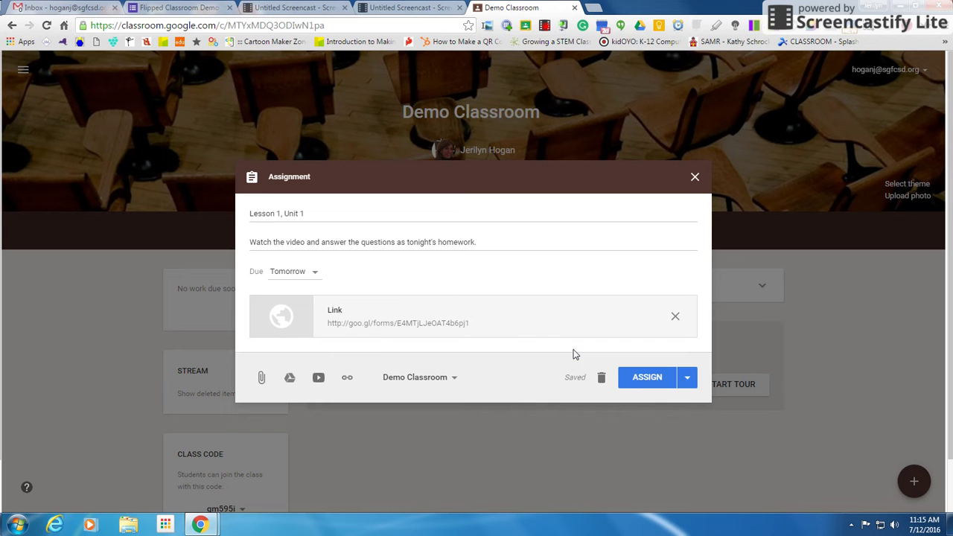
Try to schedule the assignment for Jul 14, 2016 at 8:00 AM.
{"action": "left_click", "coordinate": [686, 380]}
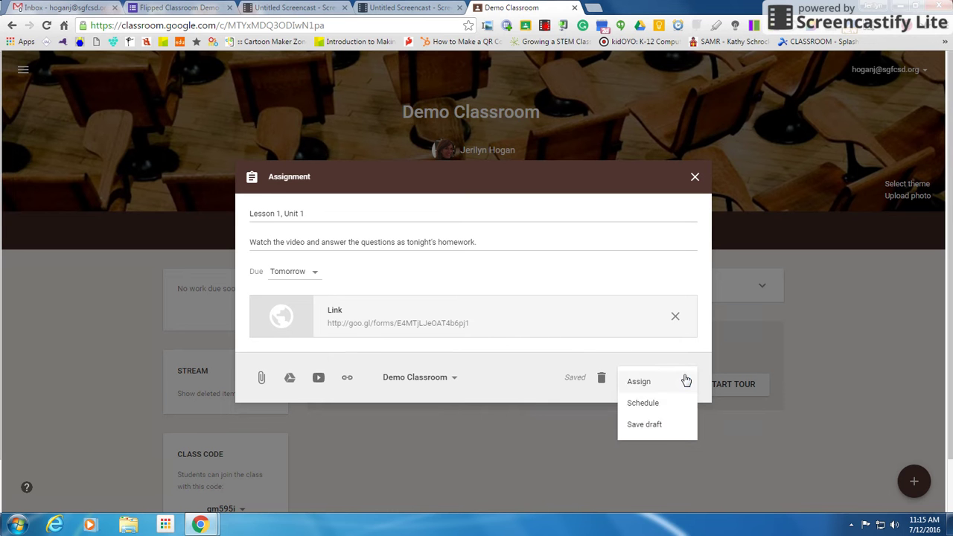
{"action": "left_click", "coordinate": [656, 406]}
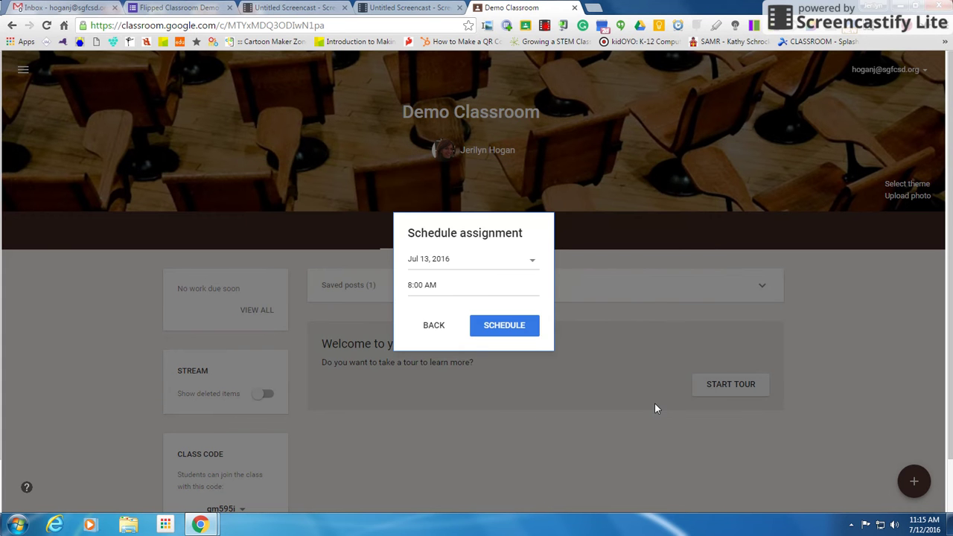
{"action": "left_click", "coordinate": [533, 260]}
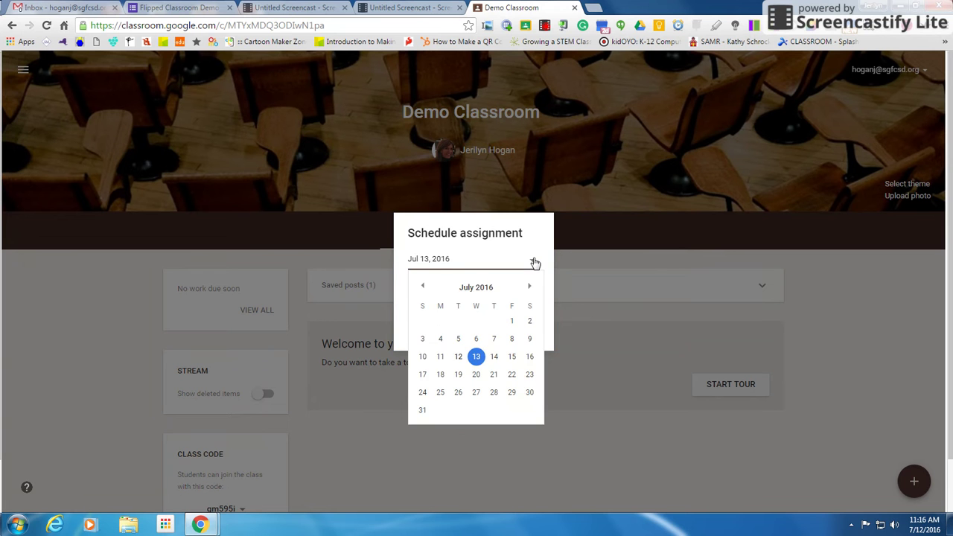
{"action": "left_click", "coordinate": [494, 357]}
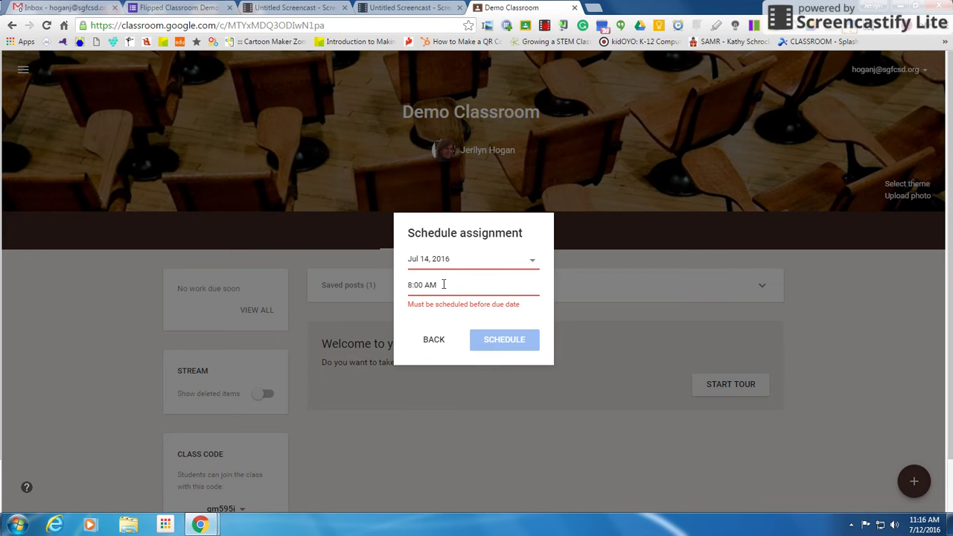
{"action": "left_click", "coordinate": [439, 340]}
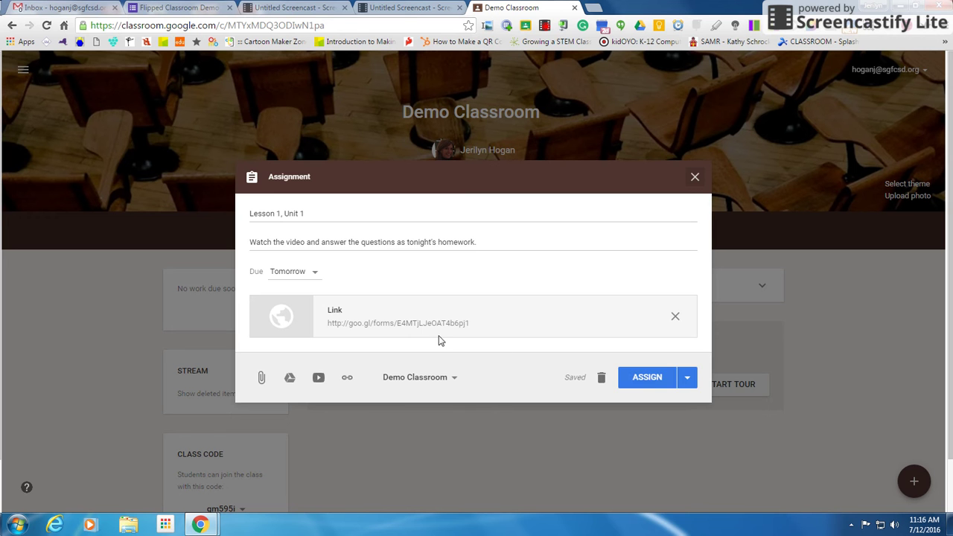
Assign the Lesson 1, Unit 1 assignment to Demo Classroom immediately.
{"action": "left_click", "coordinate": [651, 378]}
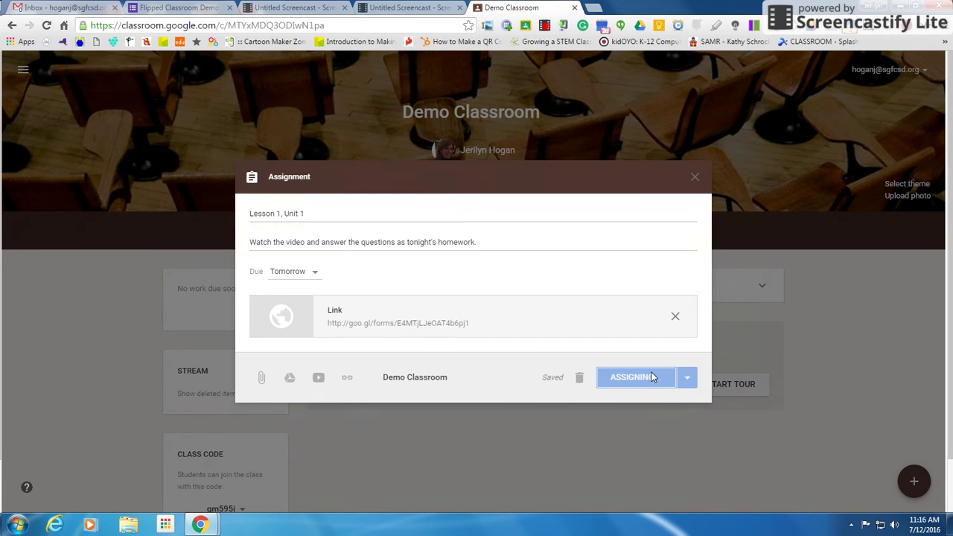